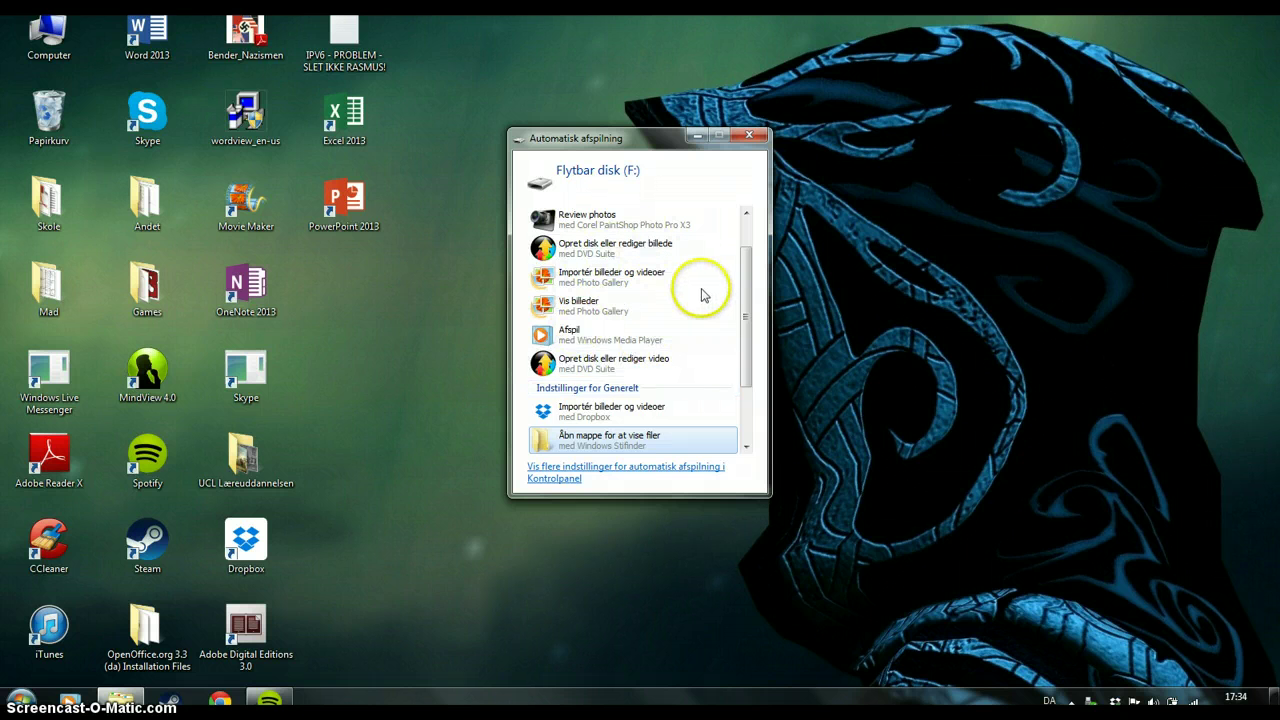
Open the removable disk (F:) as a folder showing its files, and keep its window available on the desktop.
drag(749, 300, 746, 263)
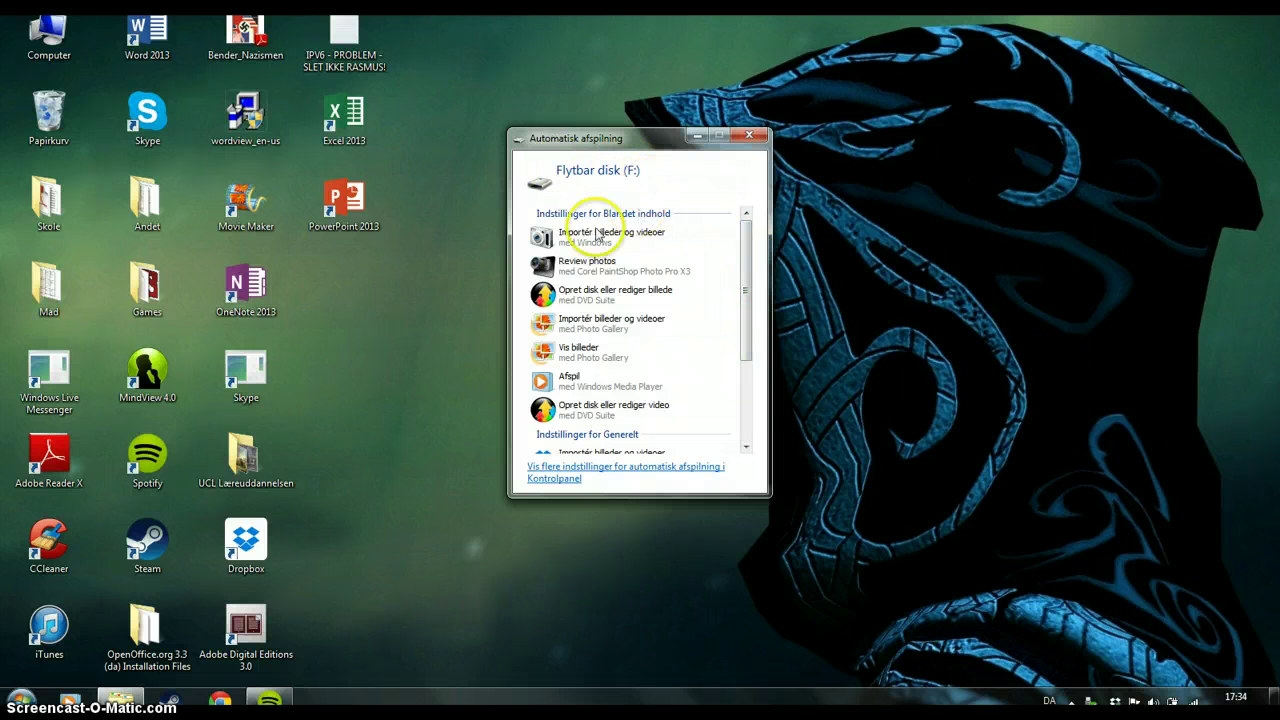
scroll(580, 310, down, 3)
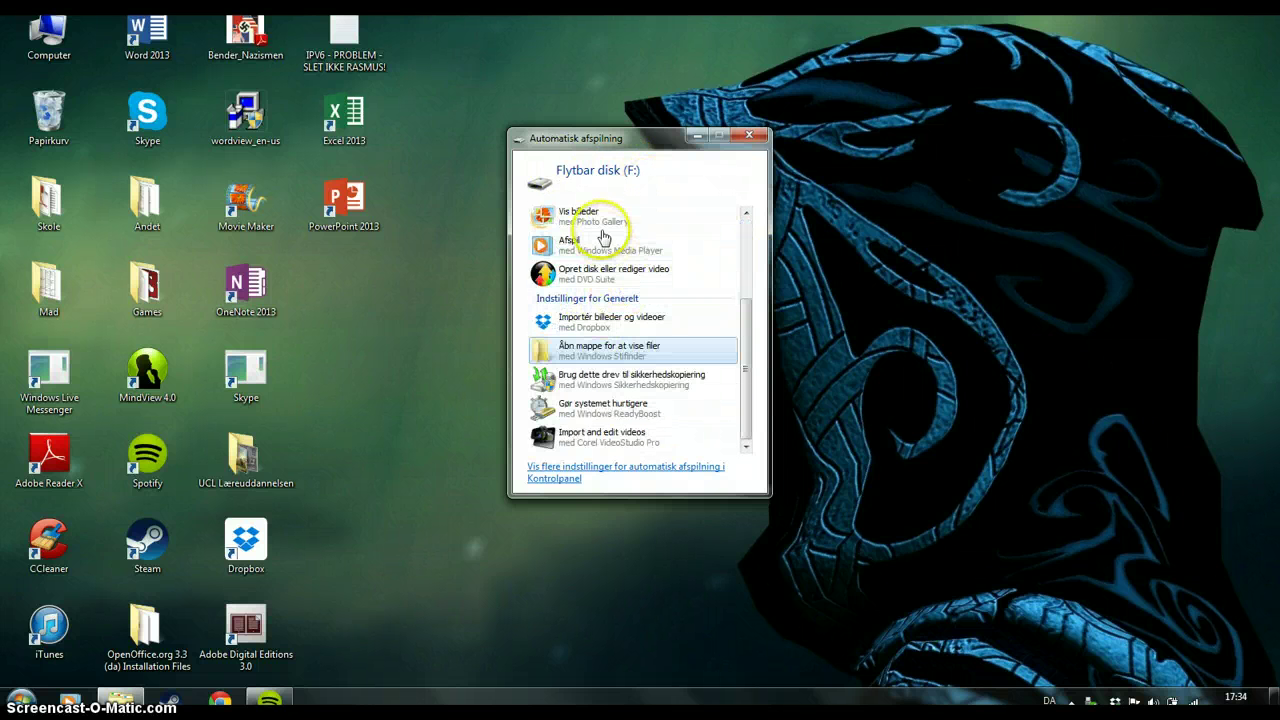
click(620, 352)
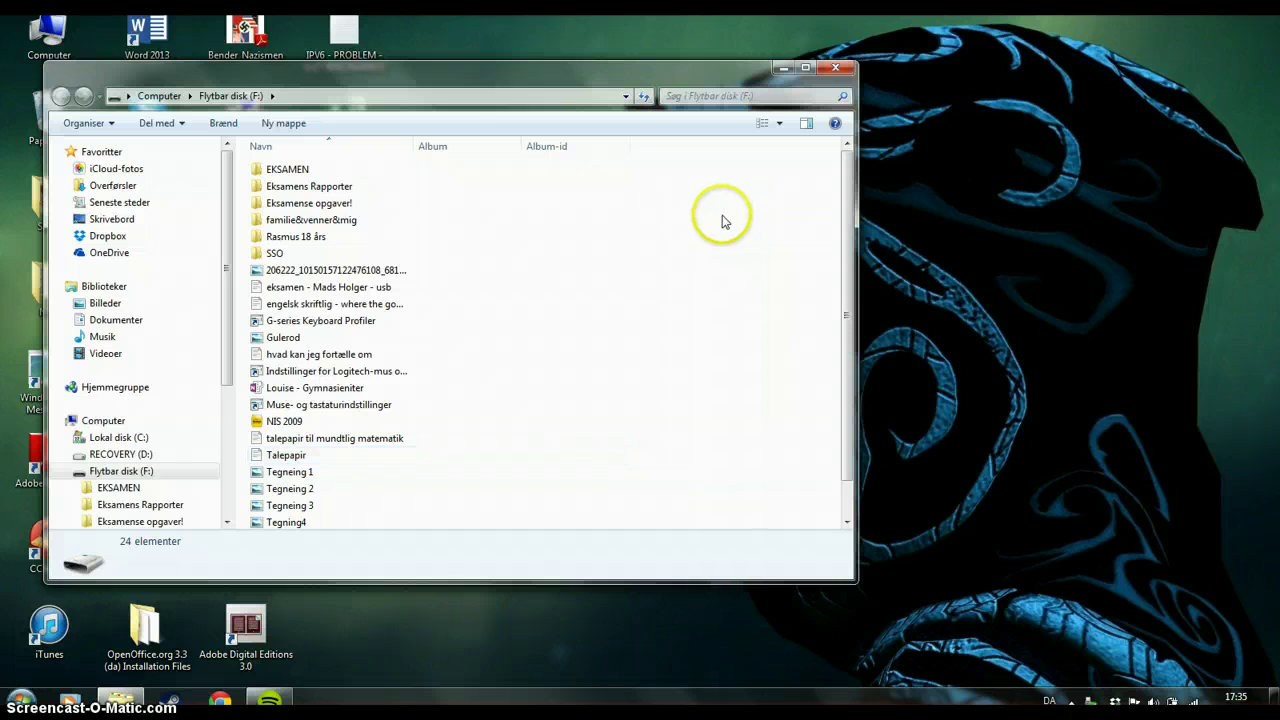
click(781, 68)
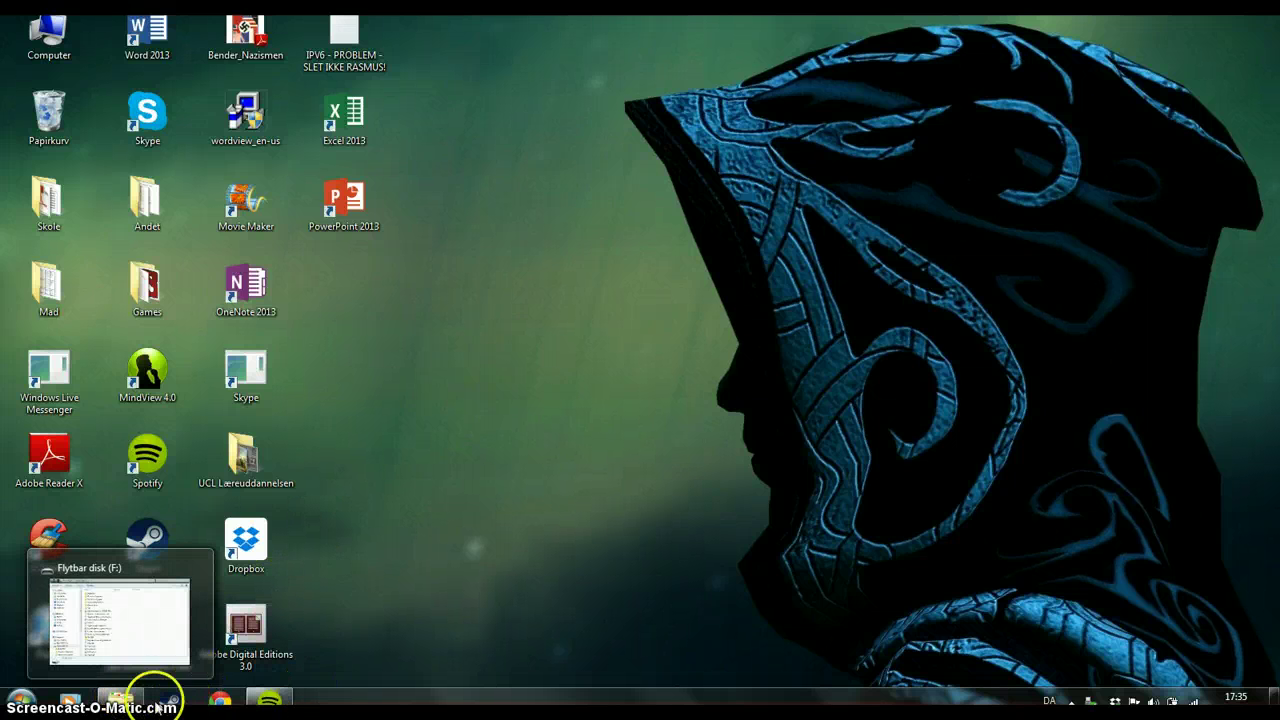
click(121, 698)
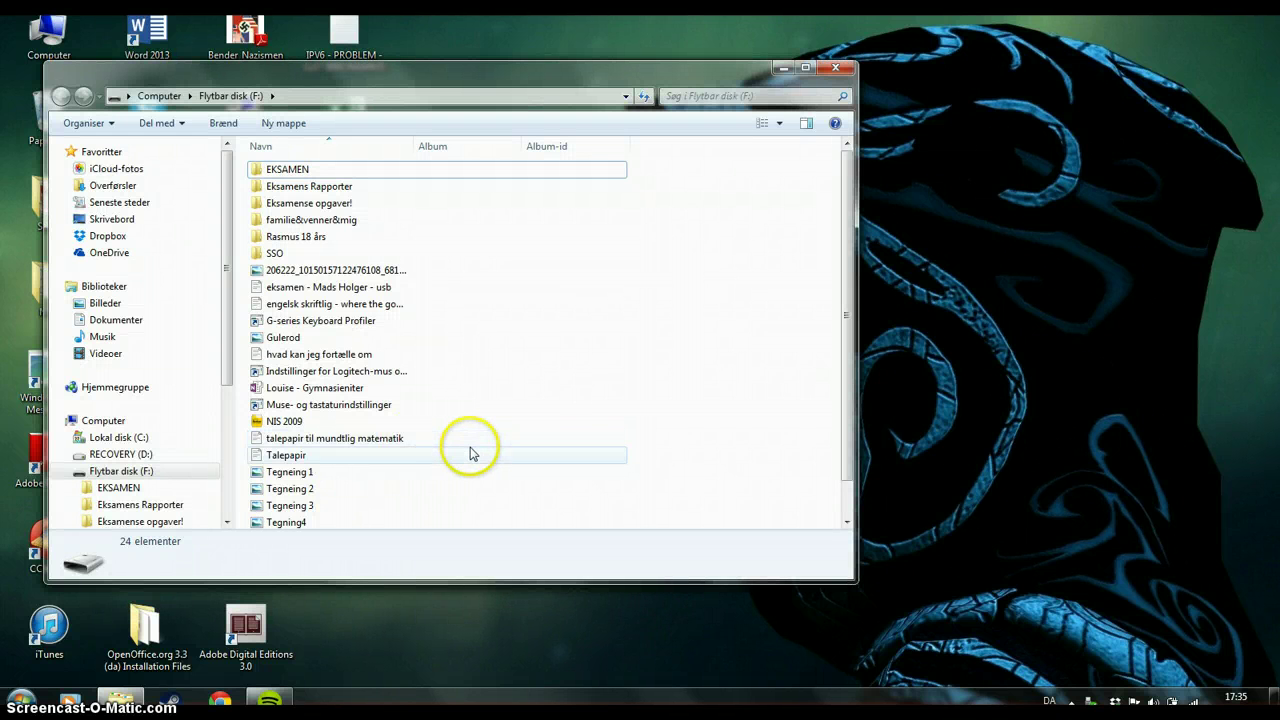
Open the Billeder library in a second window and go into its familie&venner&mig folder.
click(20, 700)
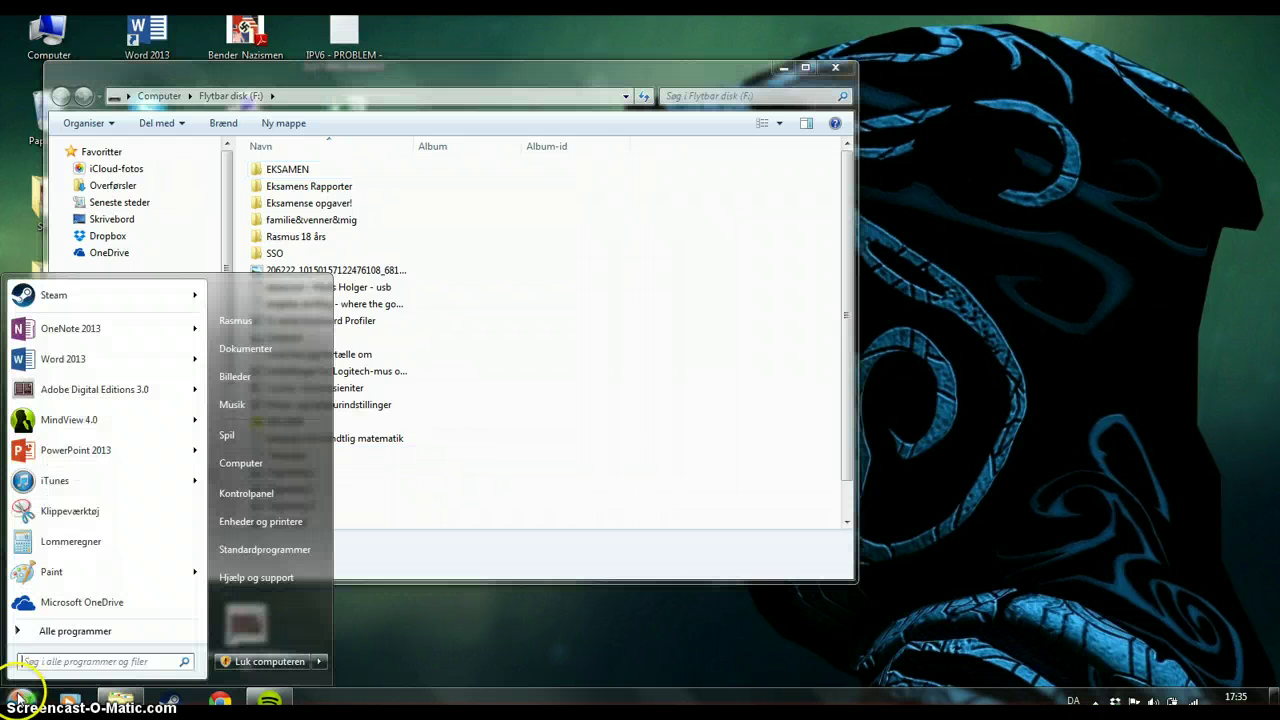
click(243, 374)
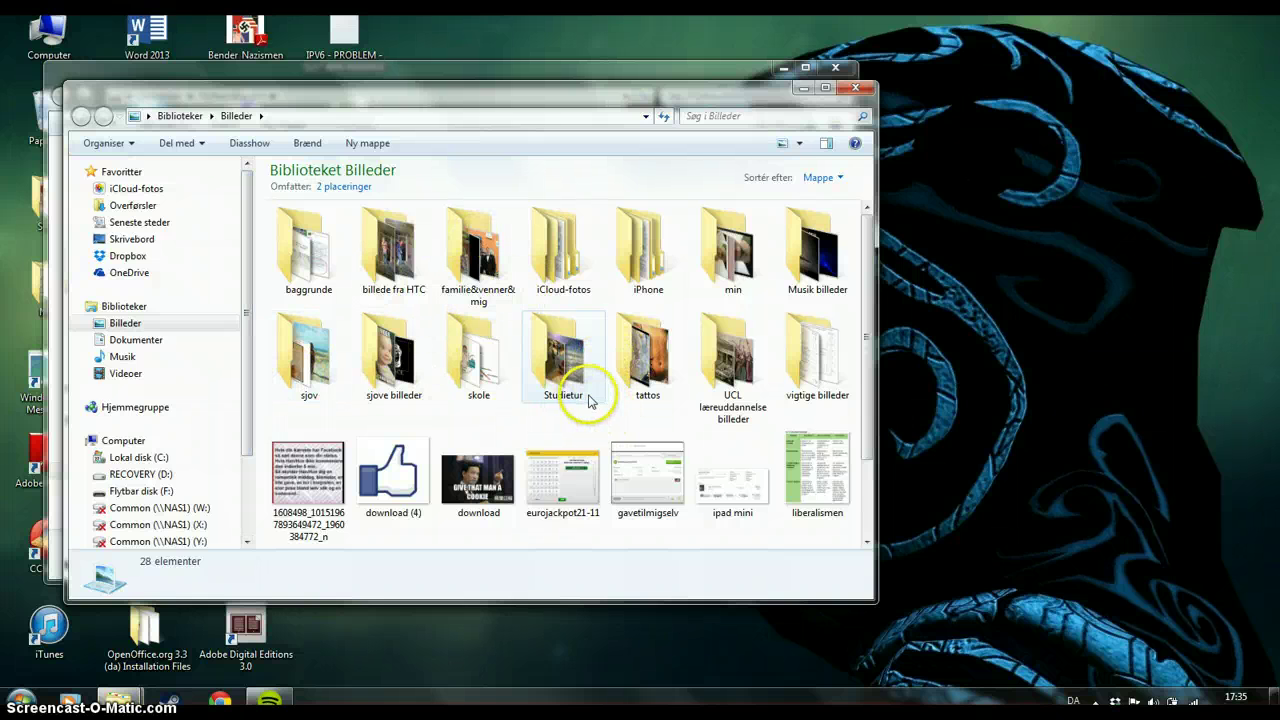
click(484, 350)
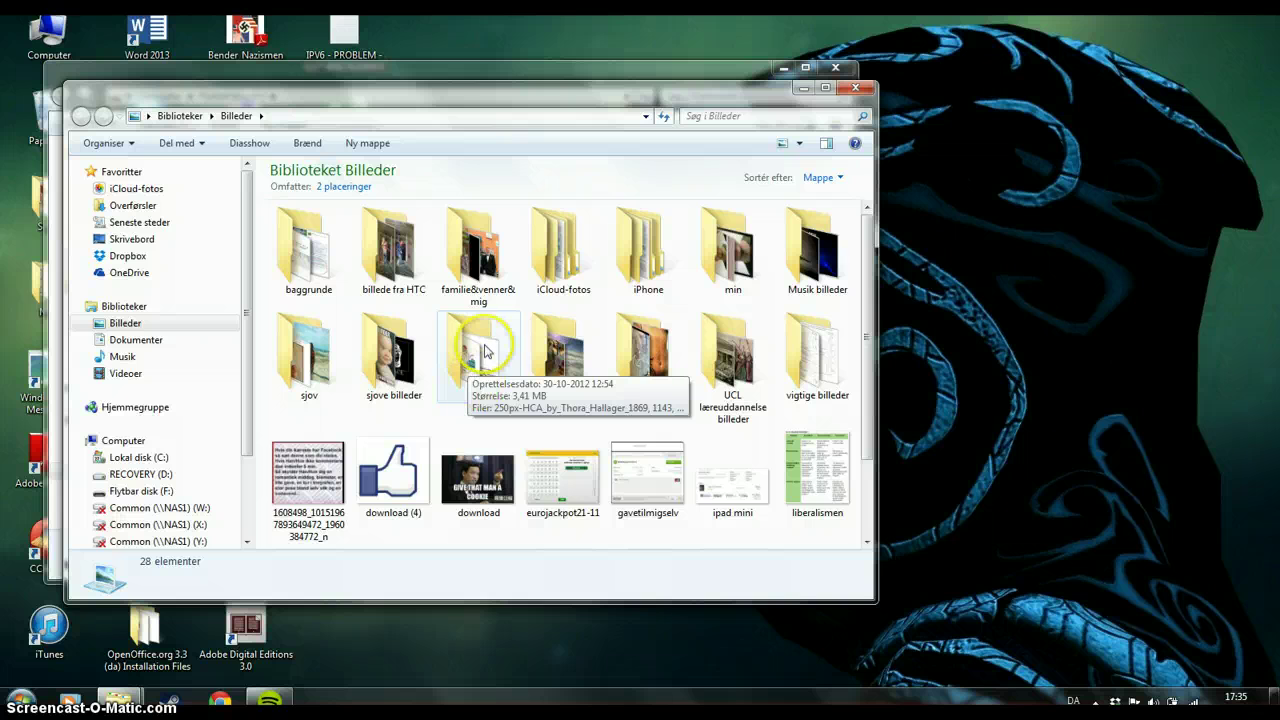
click(408, 465)
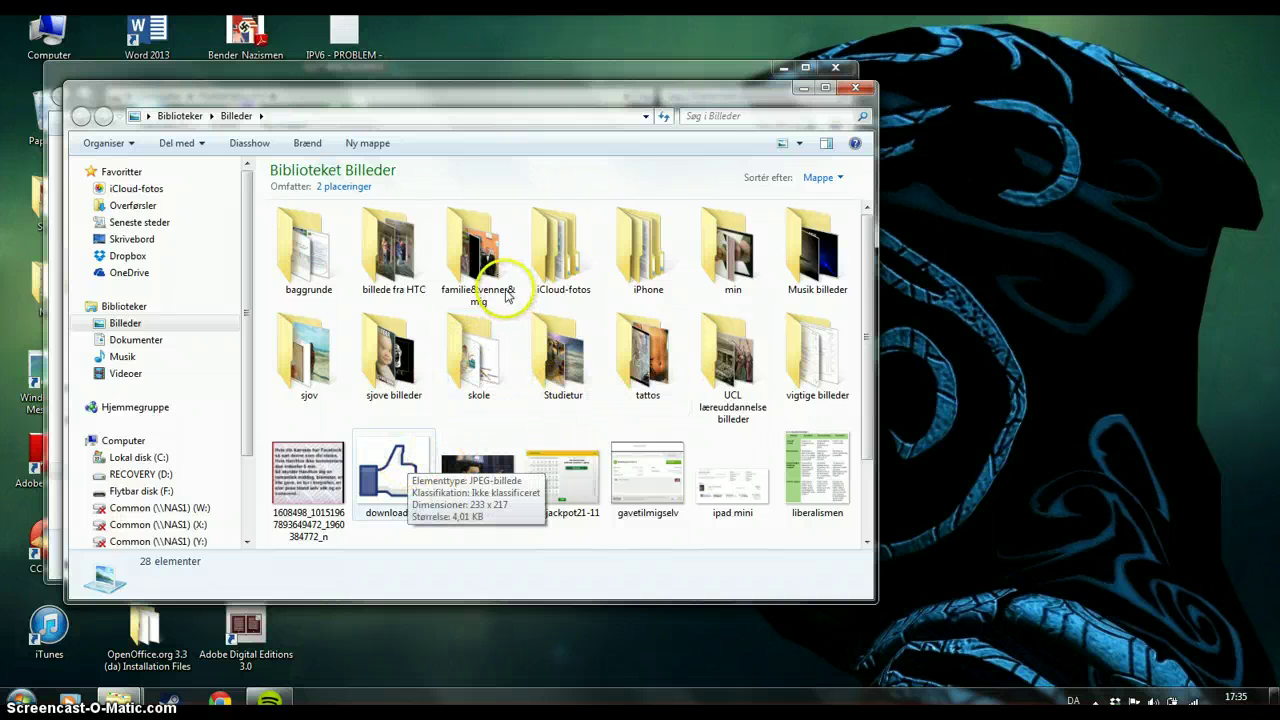
double_click(465, 258)
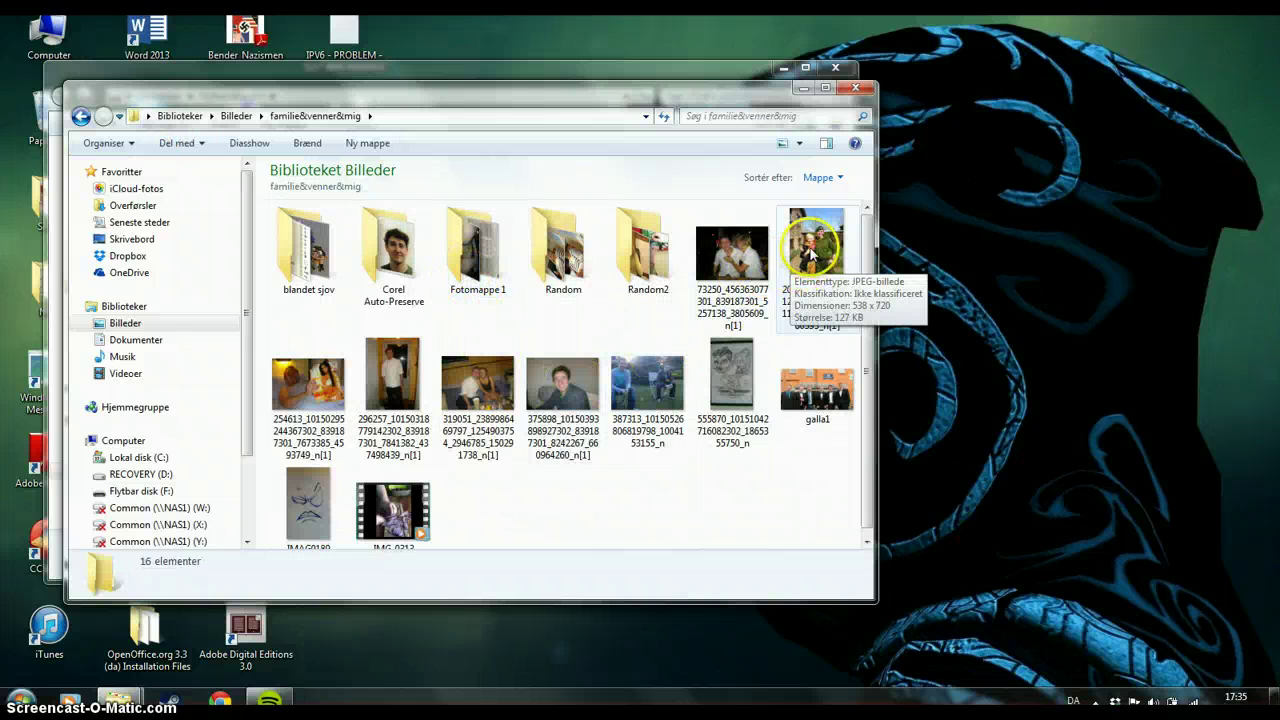
Copy the JPEG picture whose name begins with 206222 from the familie&venner&mig folder.
click(810, 258)
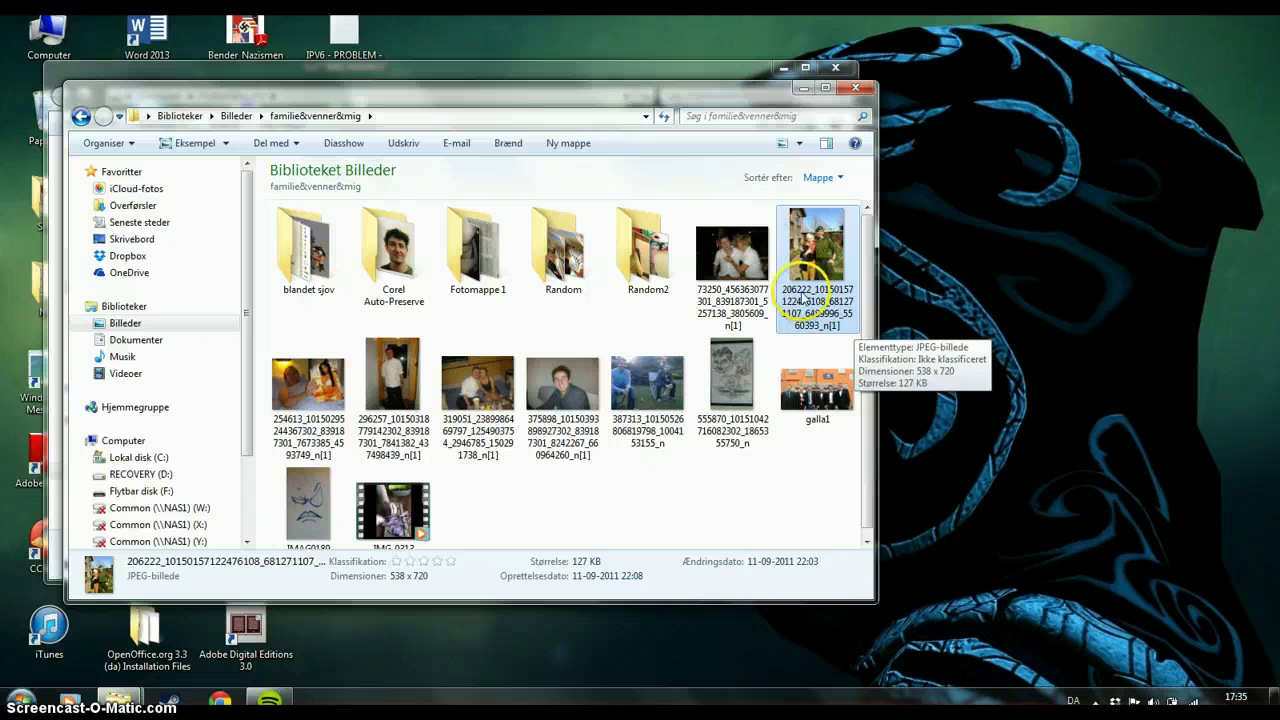
right_click(814, 265)
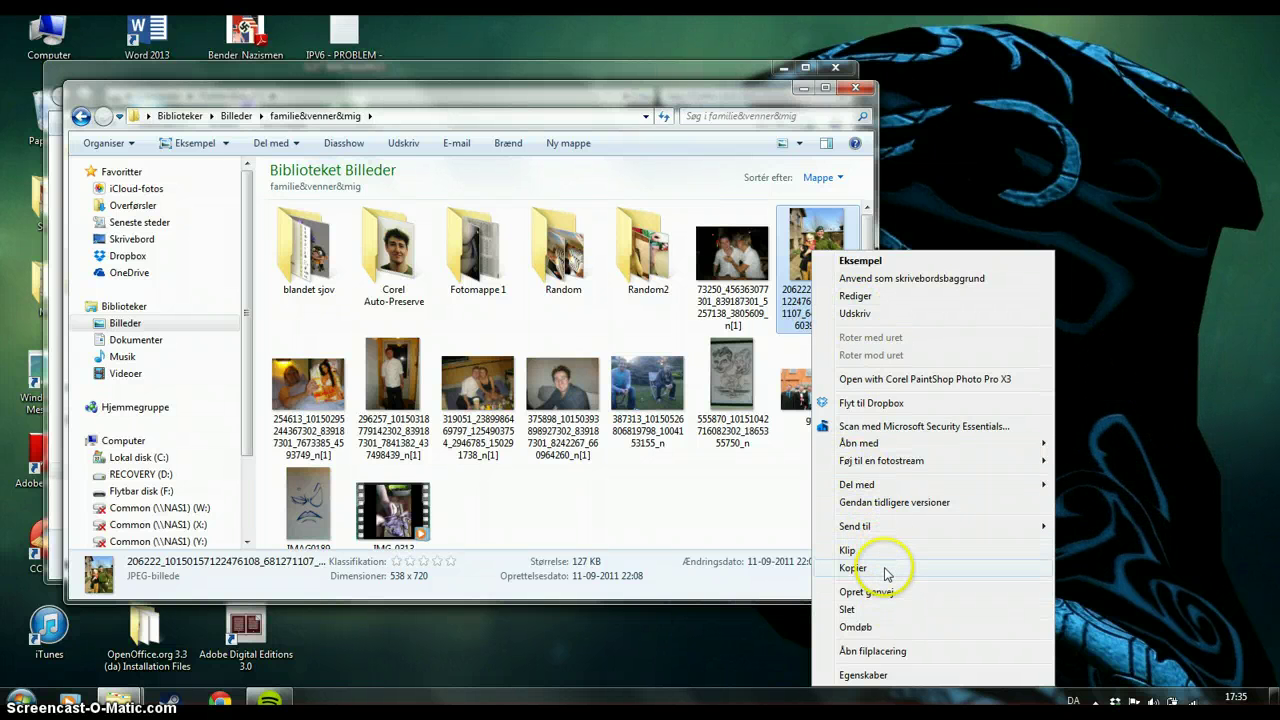
click(872, 530)
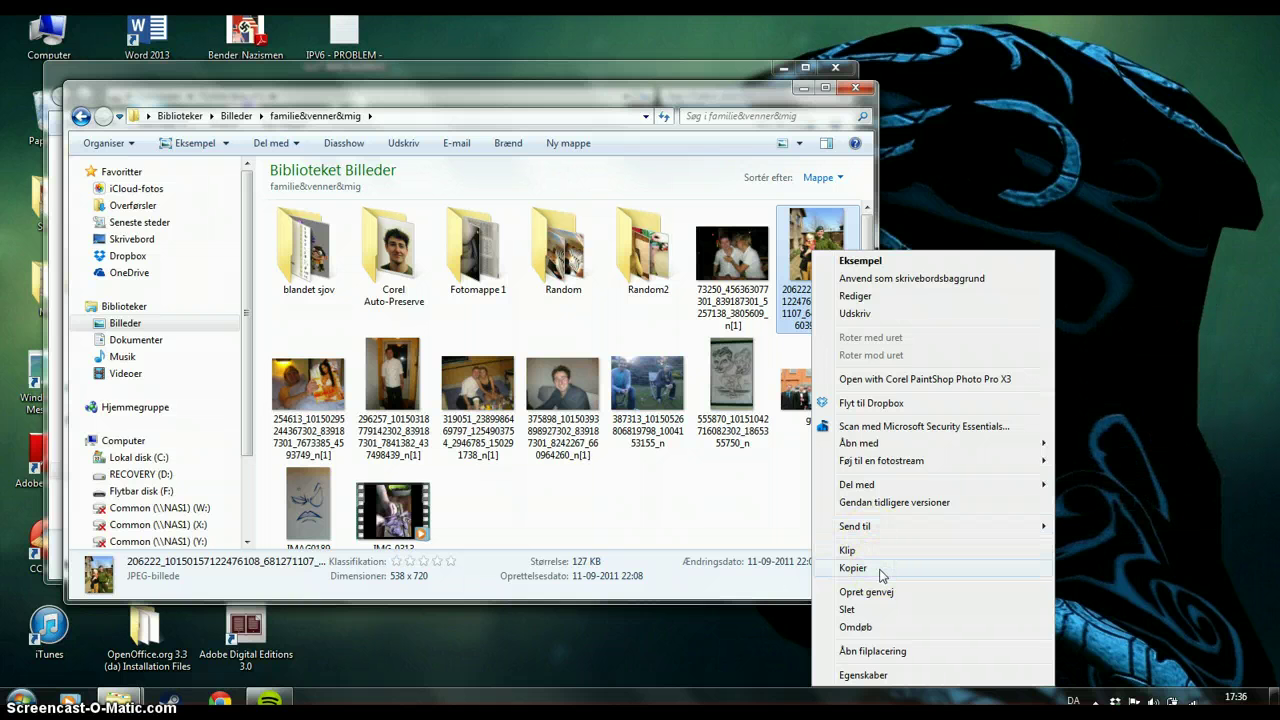
click(880, 570)
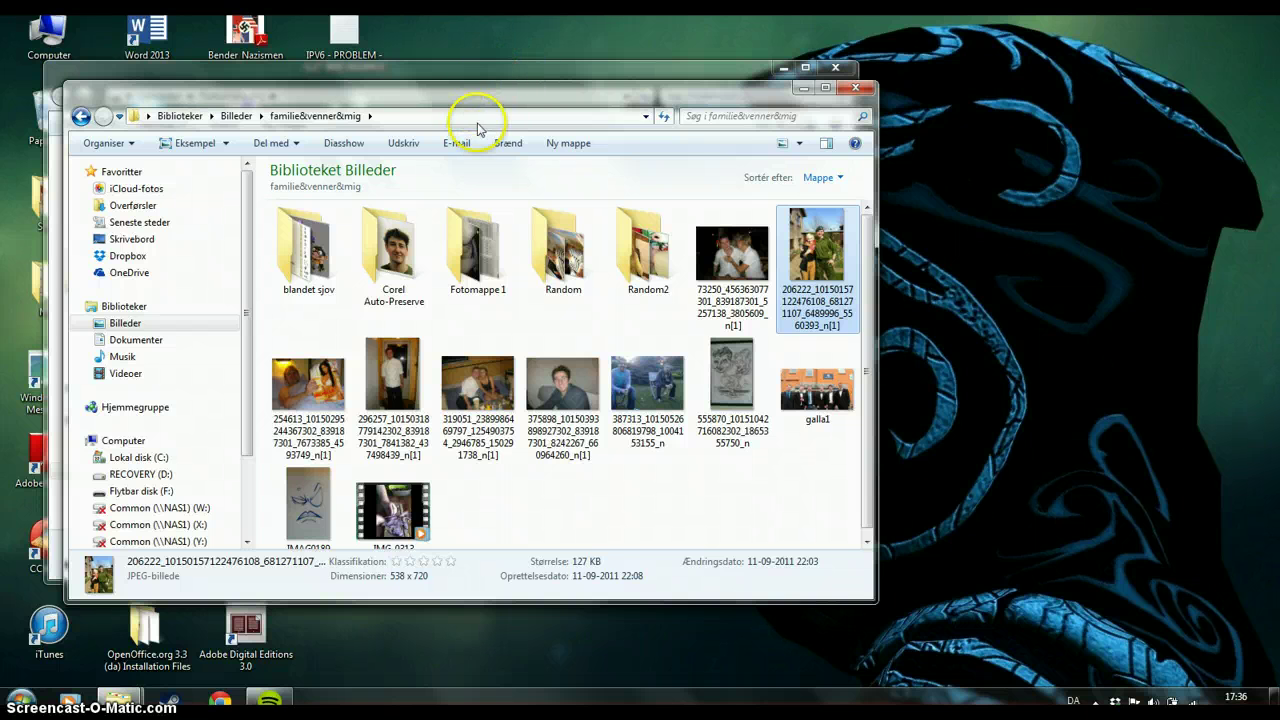
Paste the copied picture into the root of the removable disk (F:), replacing the existing file of the same name.
click(518, 67)
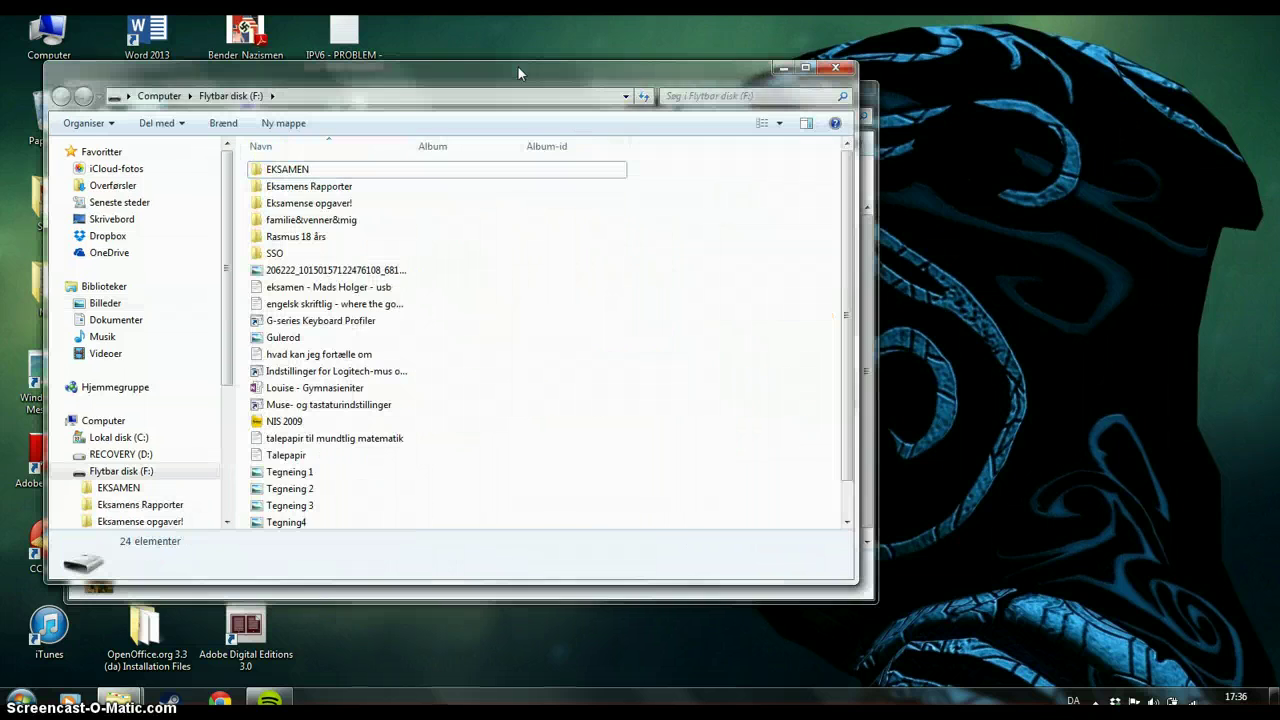
click(866, 103)
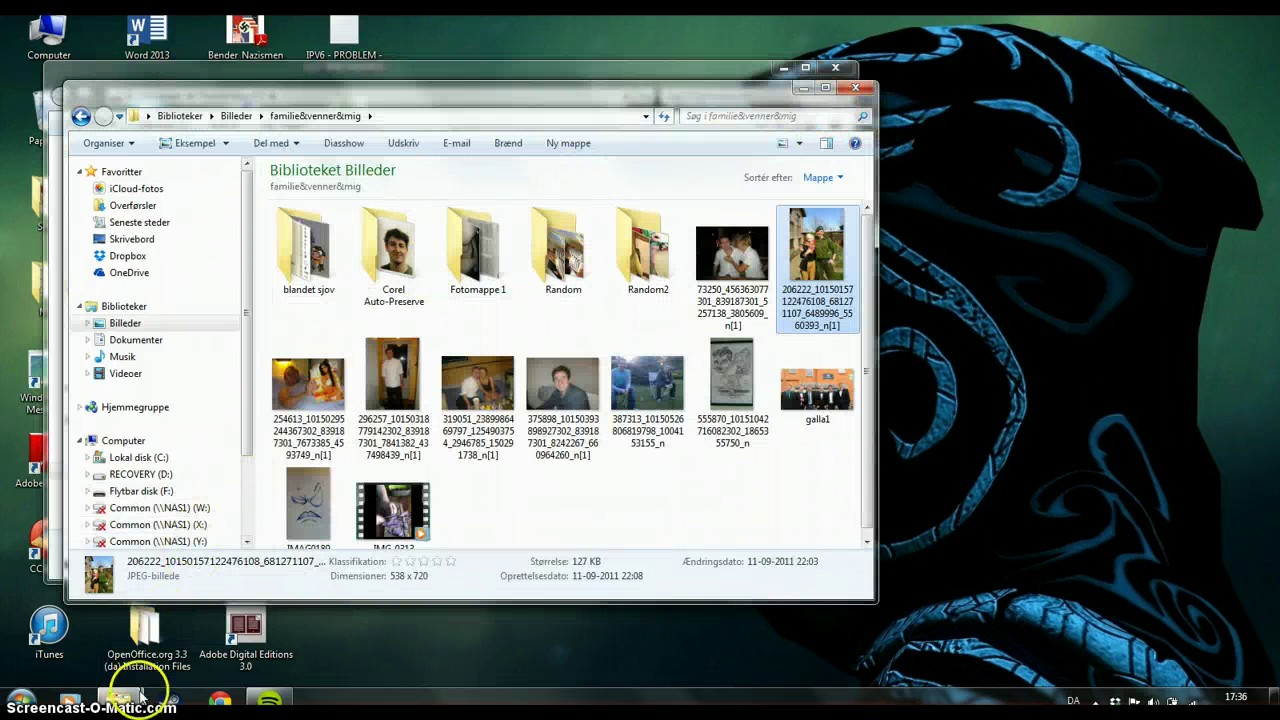
mouse_move(135, 695)
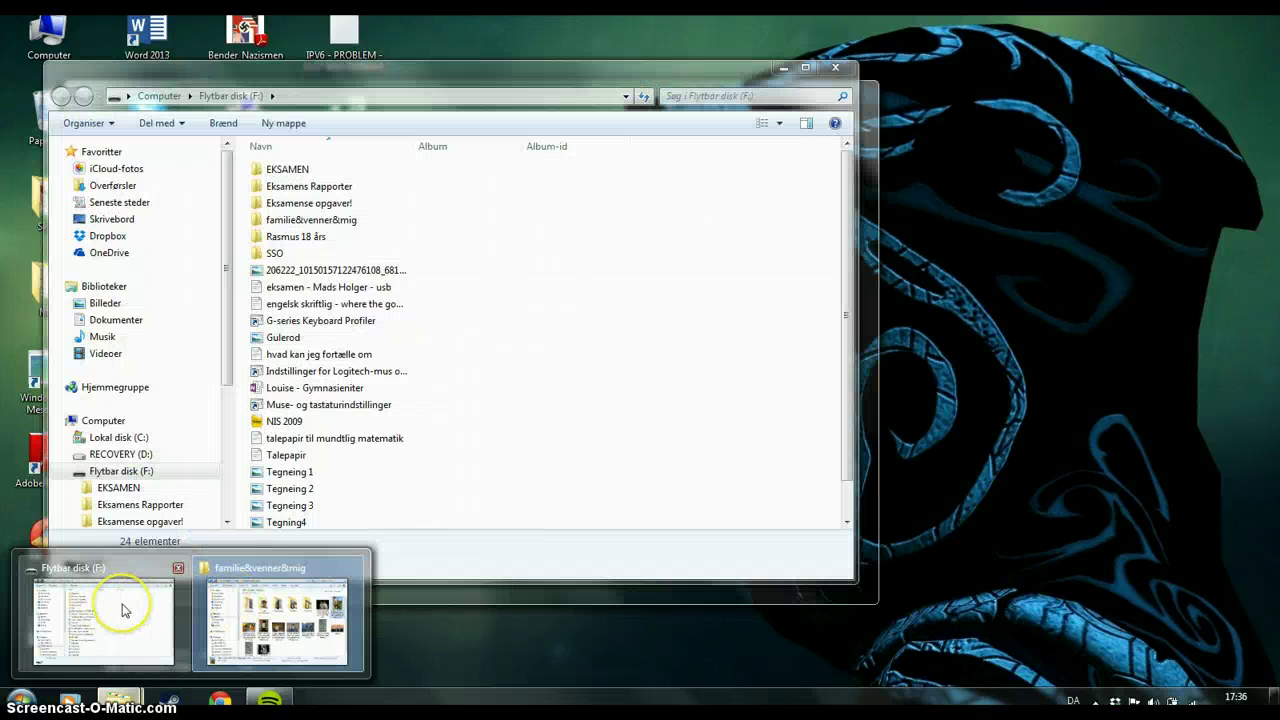
click(122, 610)
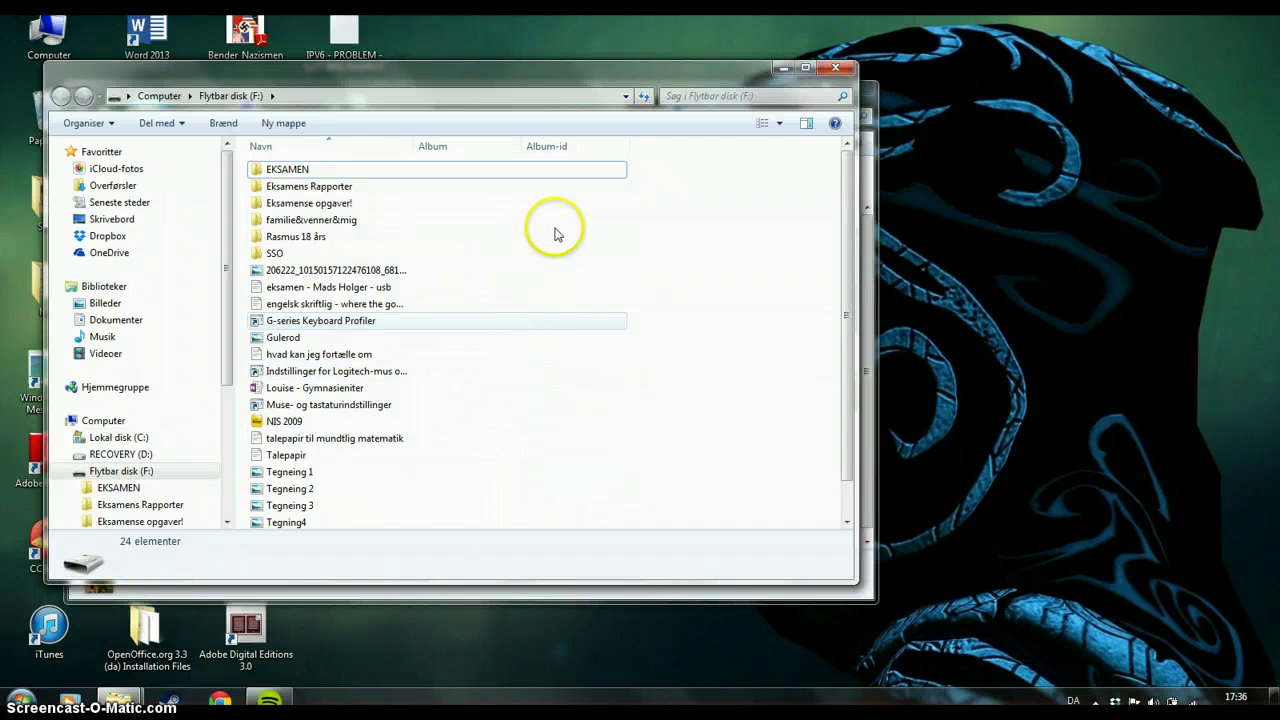
right_click(511, 311)
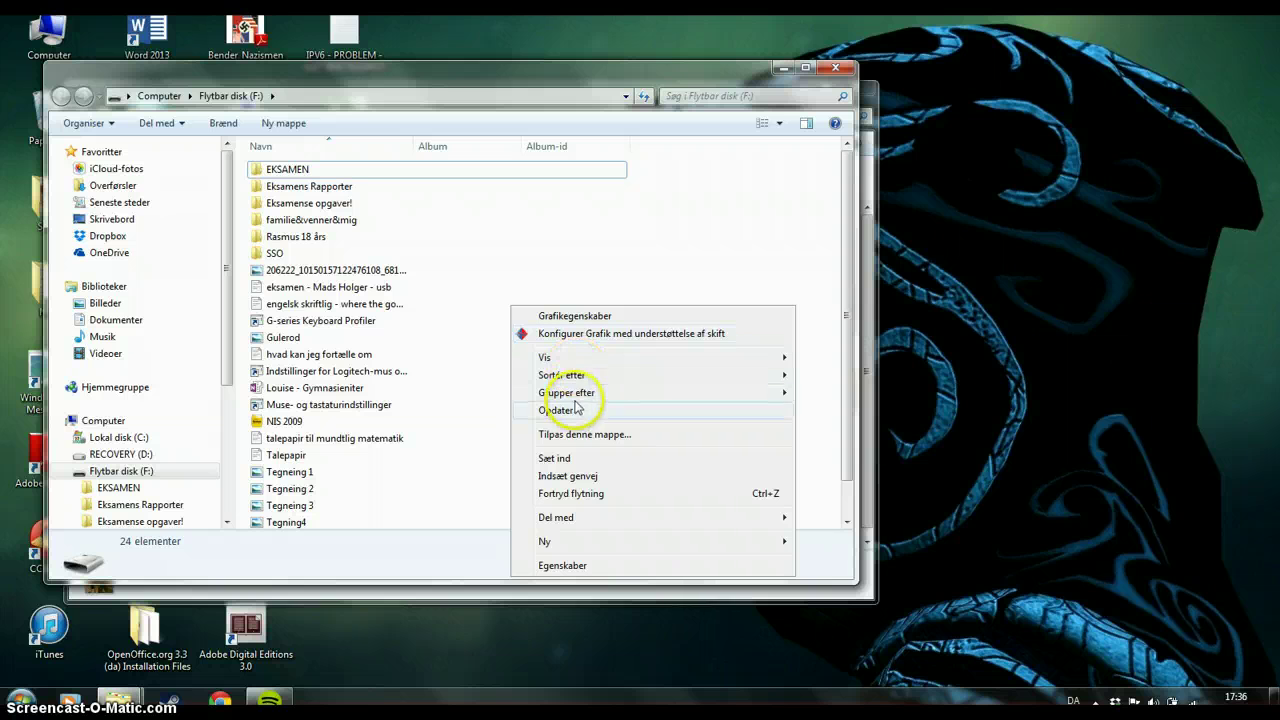
click(556, 458)
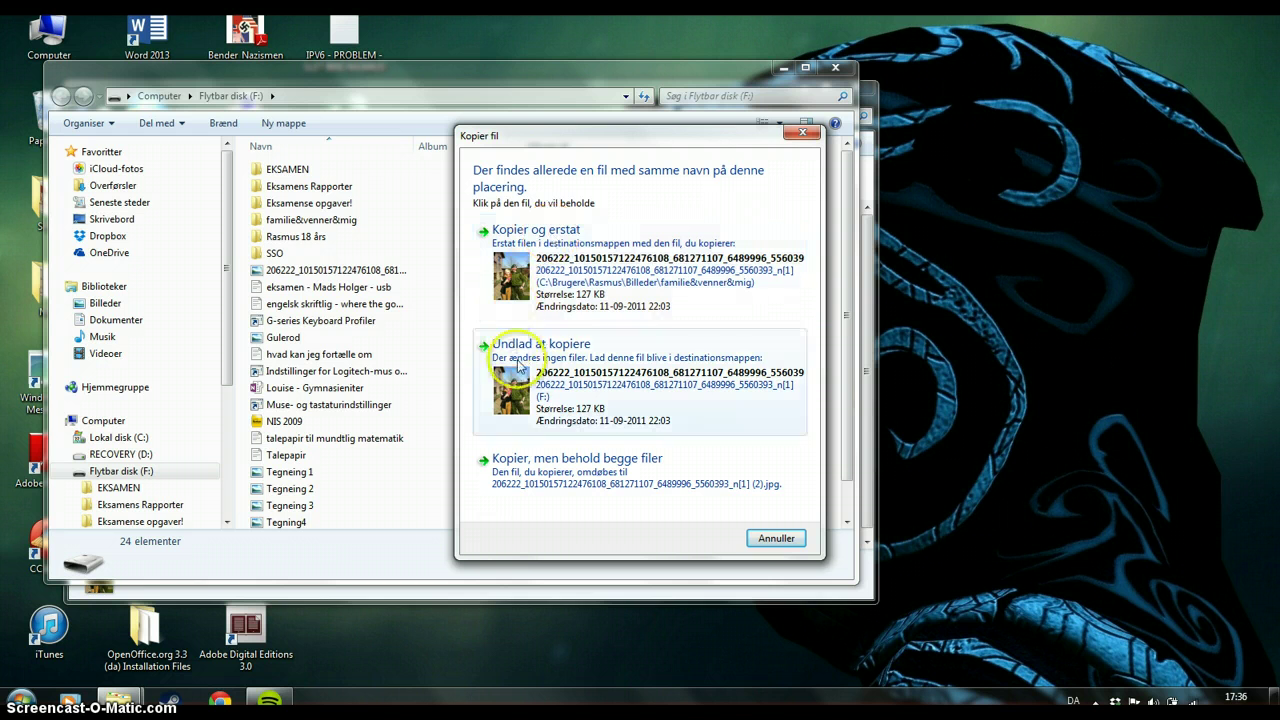
click(543, 247)
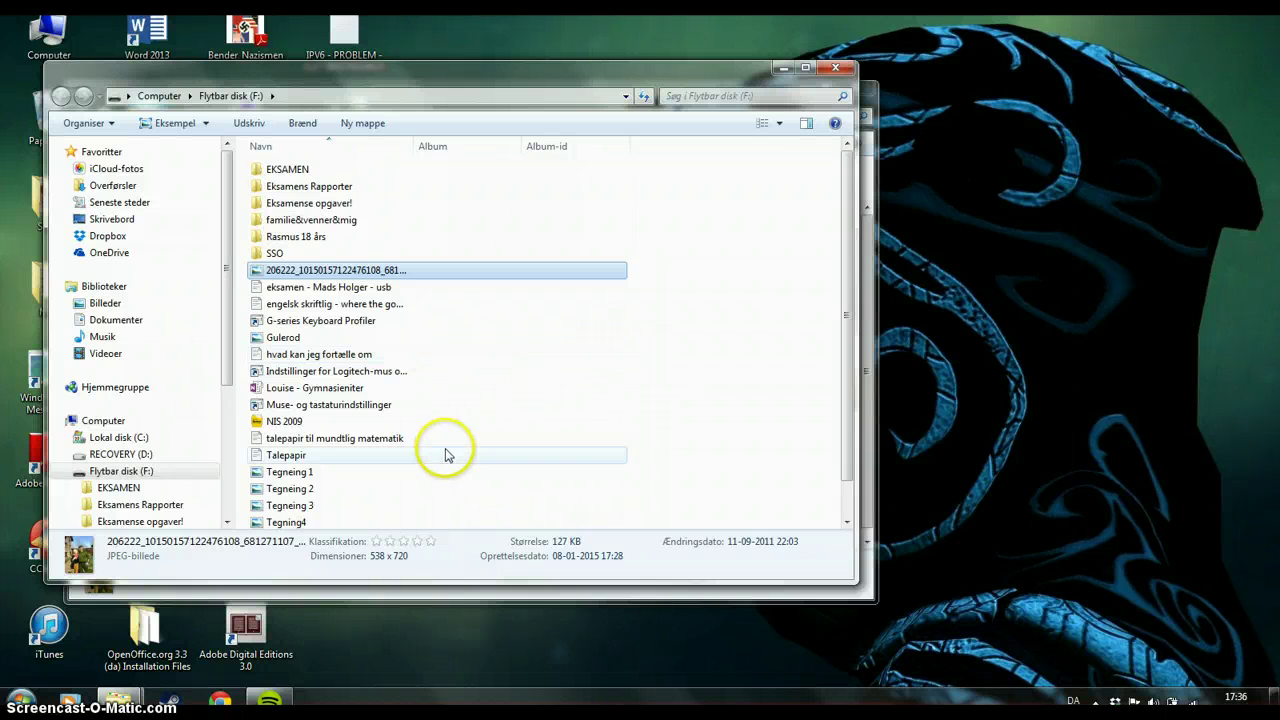
Return to the main level of the Billeder library and copy the whole Musik billeder folder.
click(117, 700)
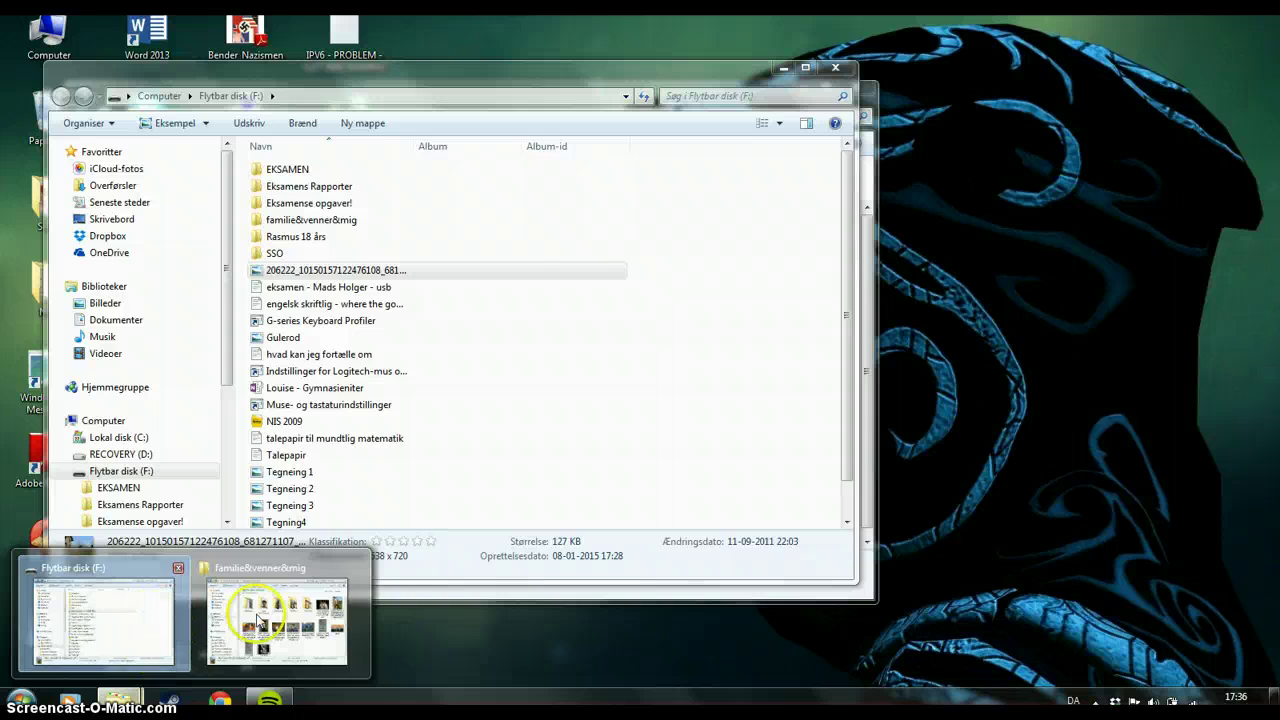
click(243, 612)
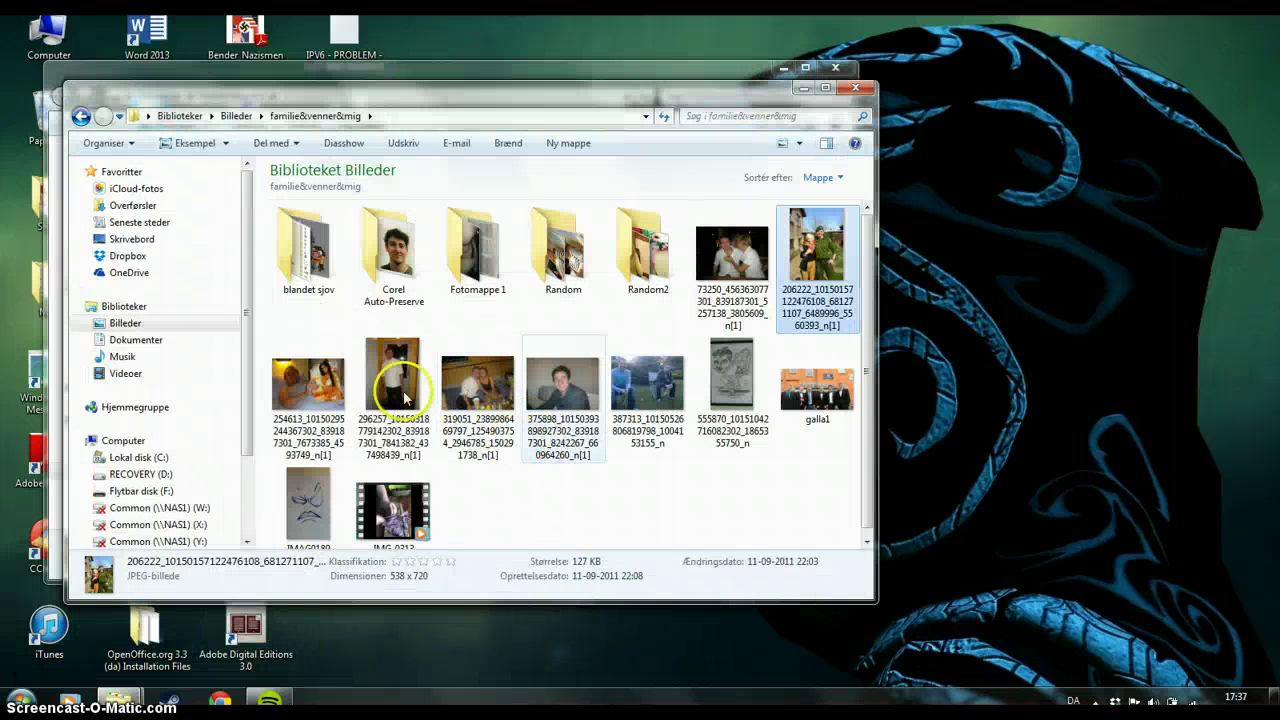
click(82, 117)
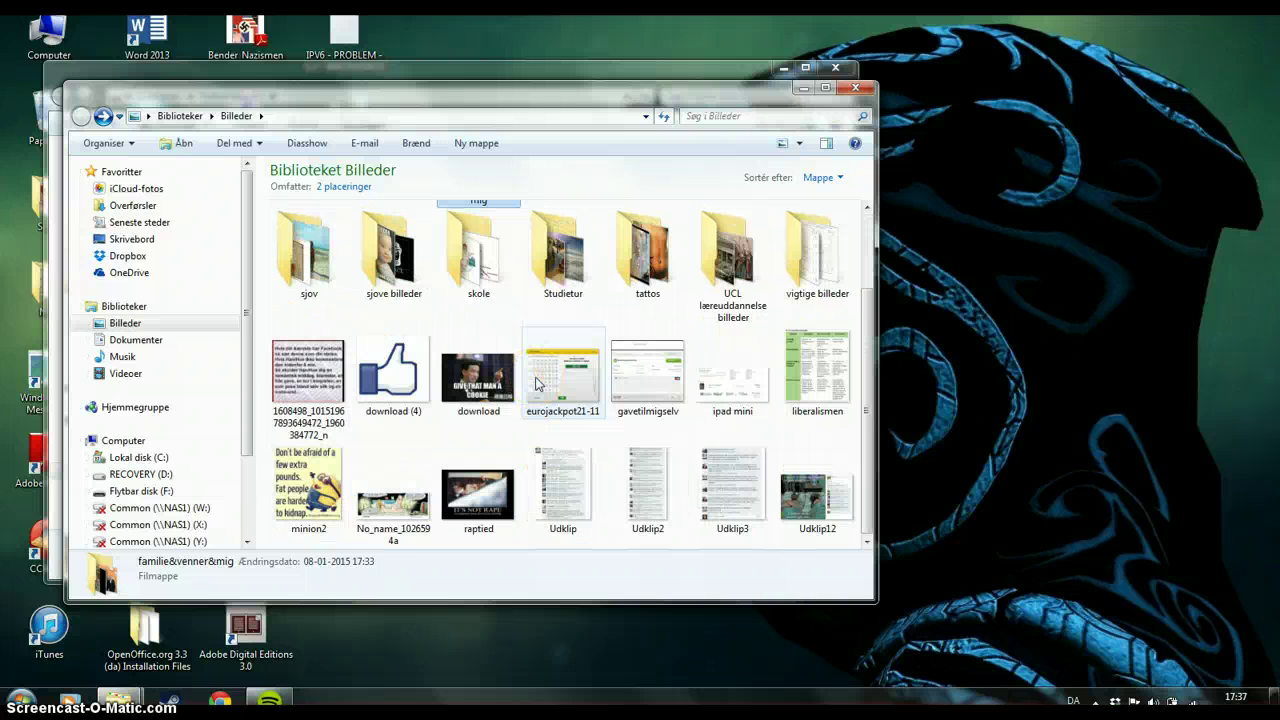
scroll(536, 384, up, 2)
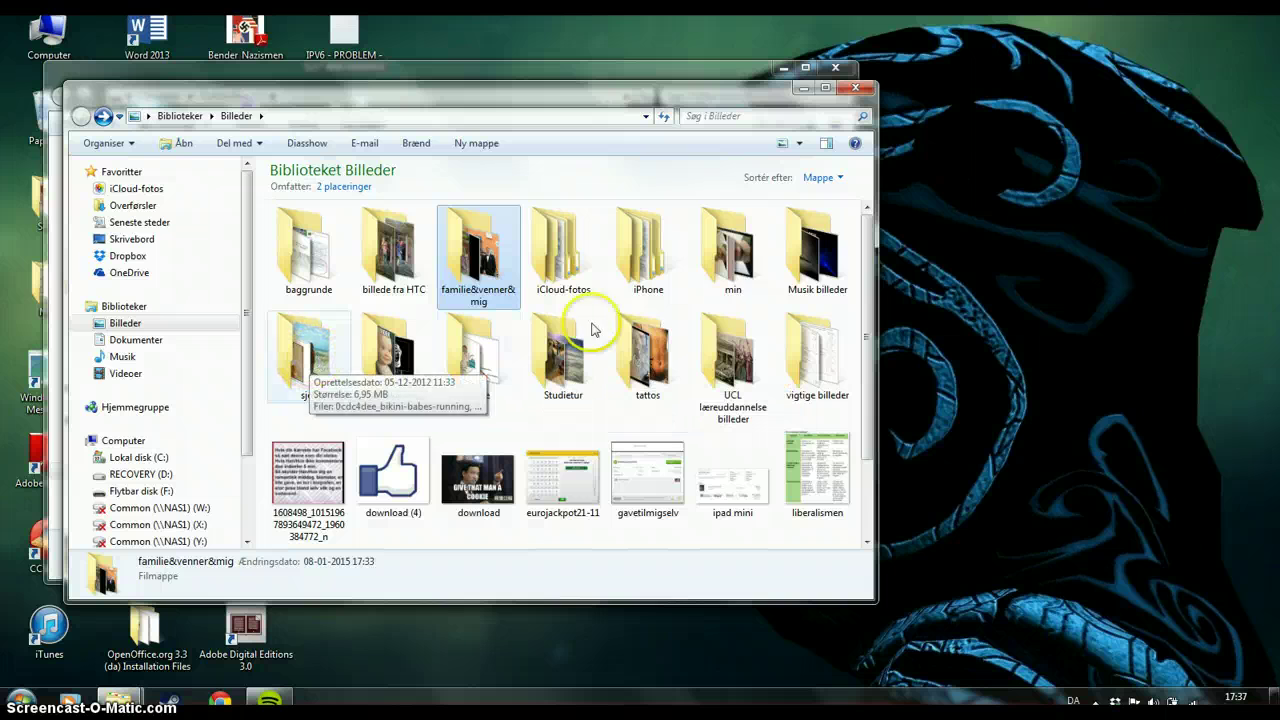
click(808, 262)
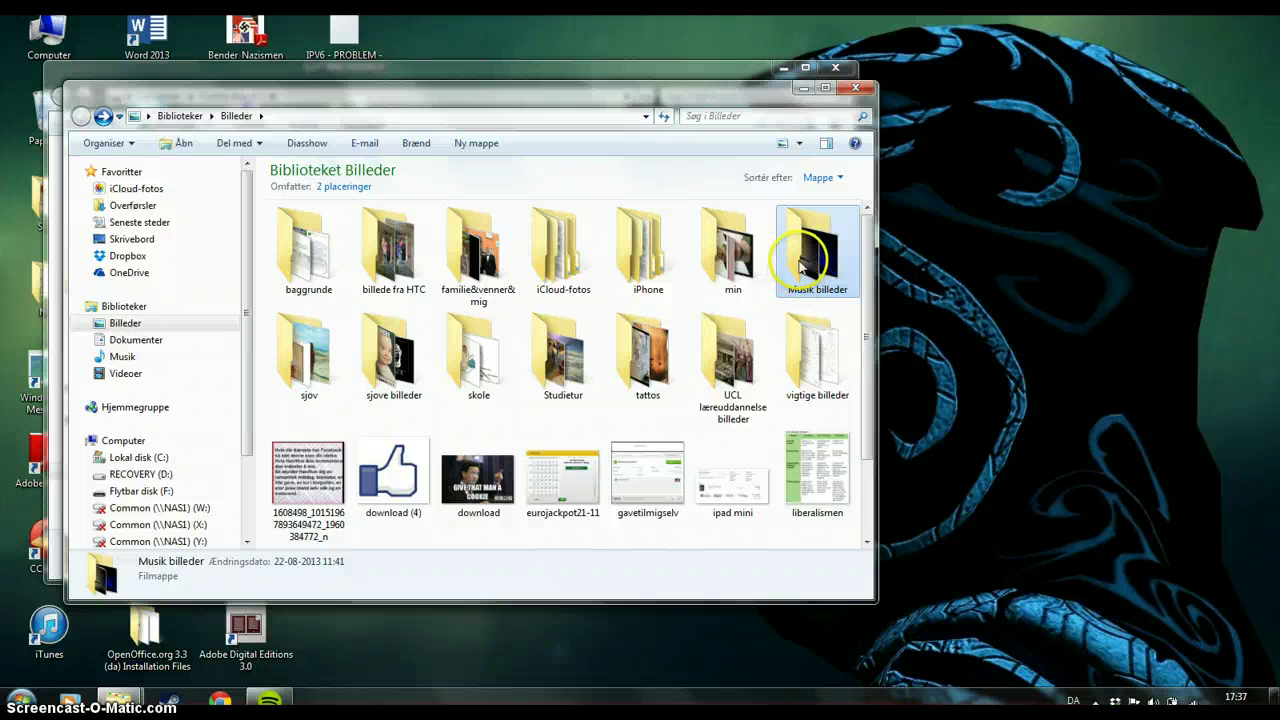
right_click(801, 246)
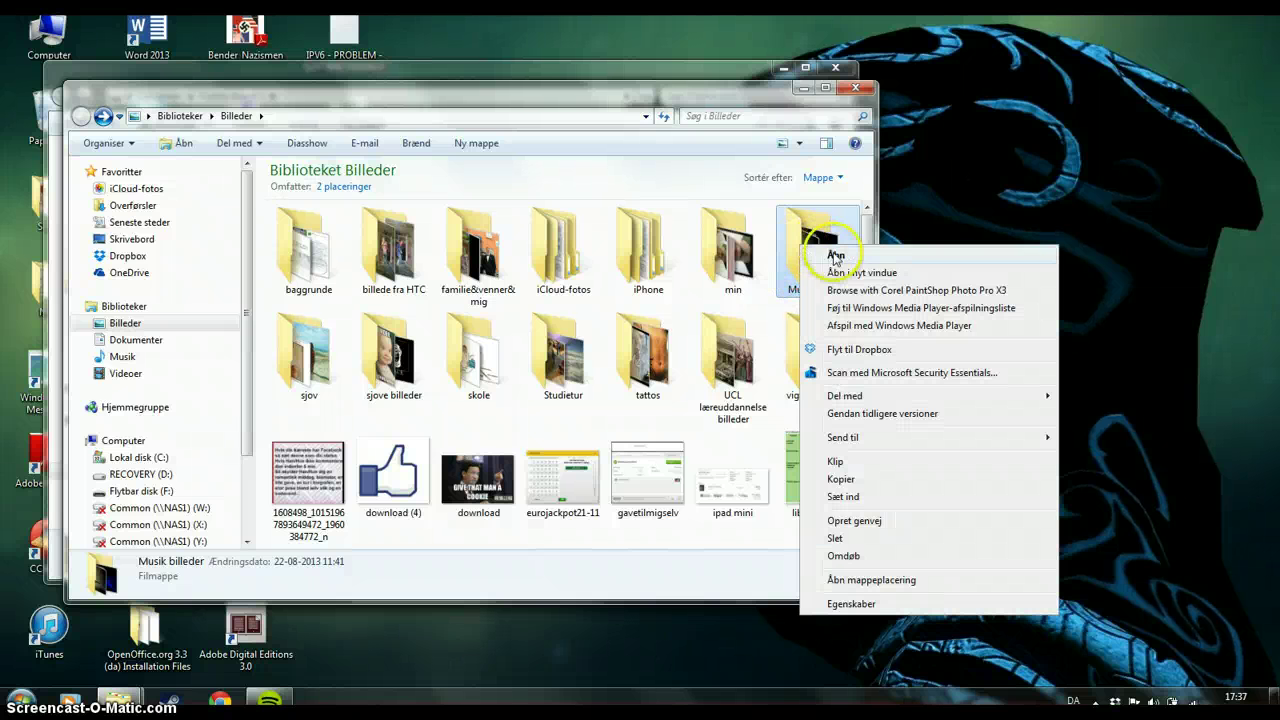
click(851, 480)
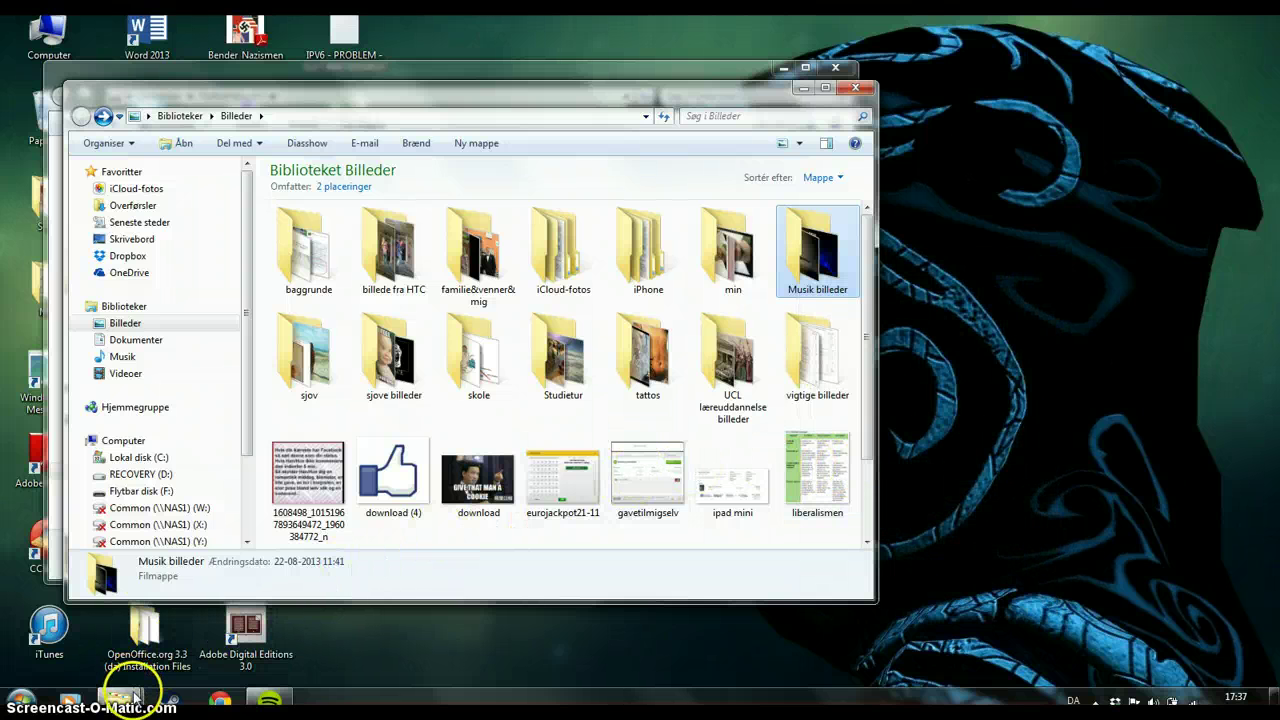
Paste the copied Musik billeder folder into the root of the removable disk (F:).
mouse_move(134, 697)
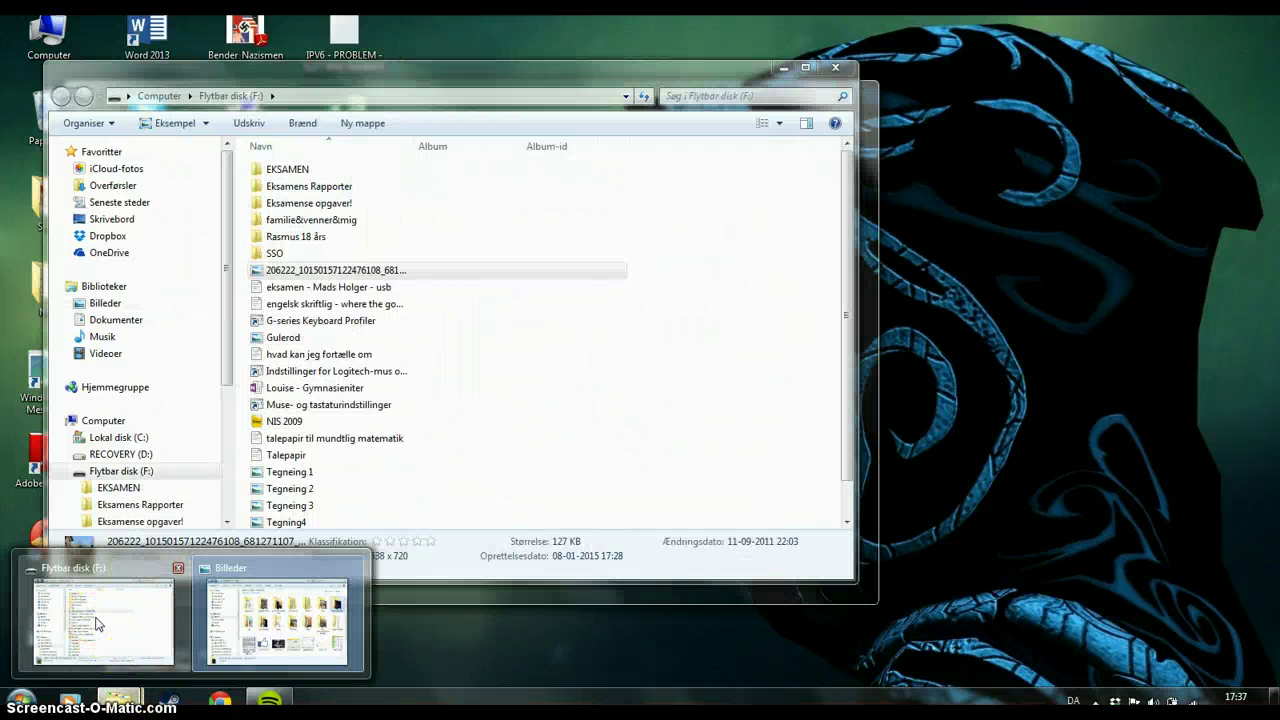
click(97, 624)
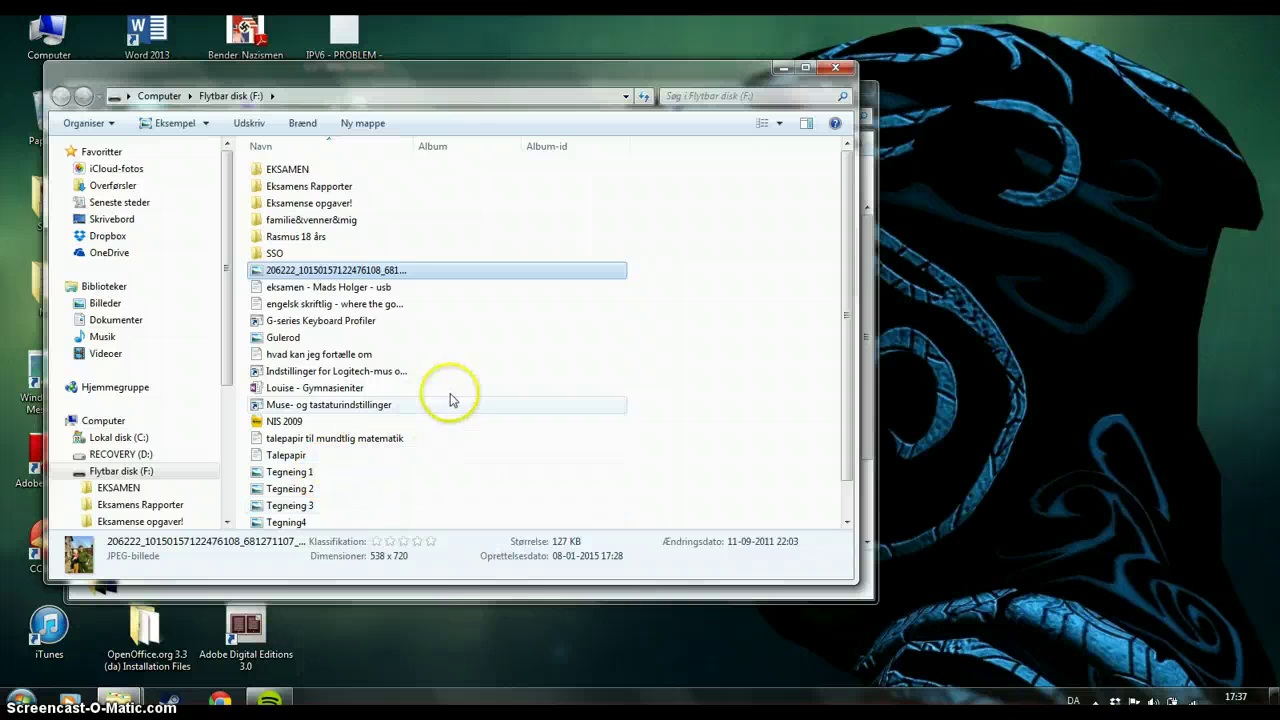
right_click(537, 371)
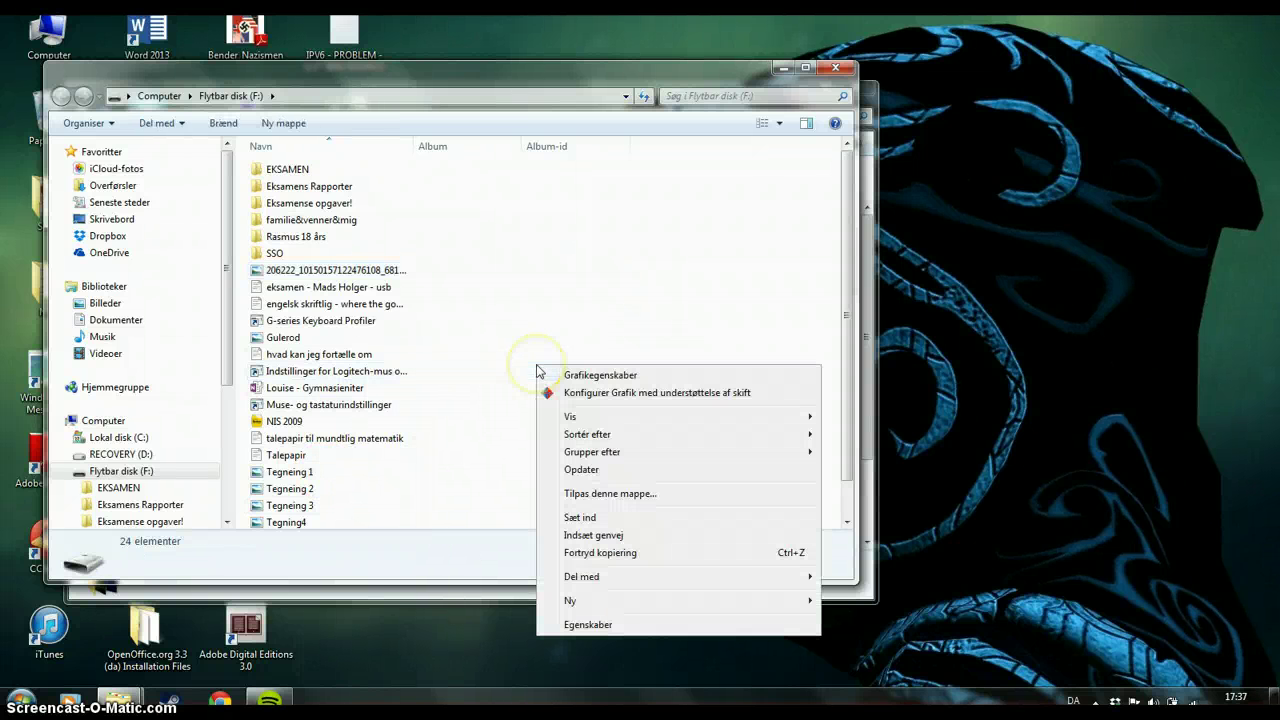
click(592, 517)
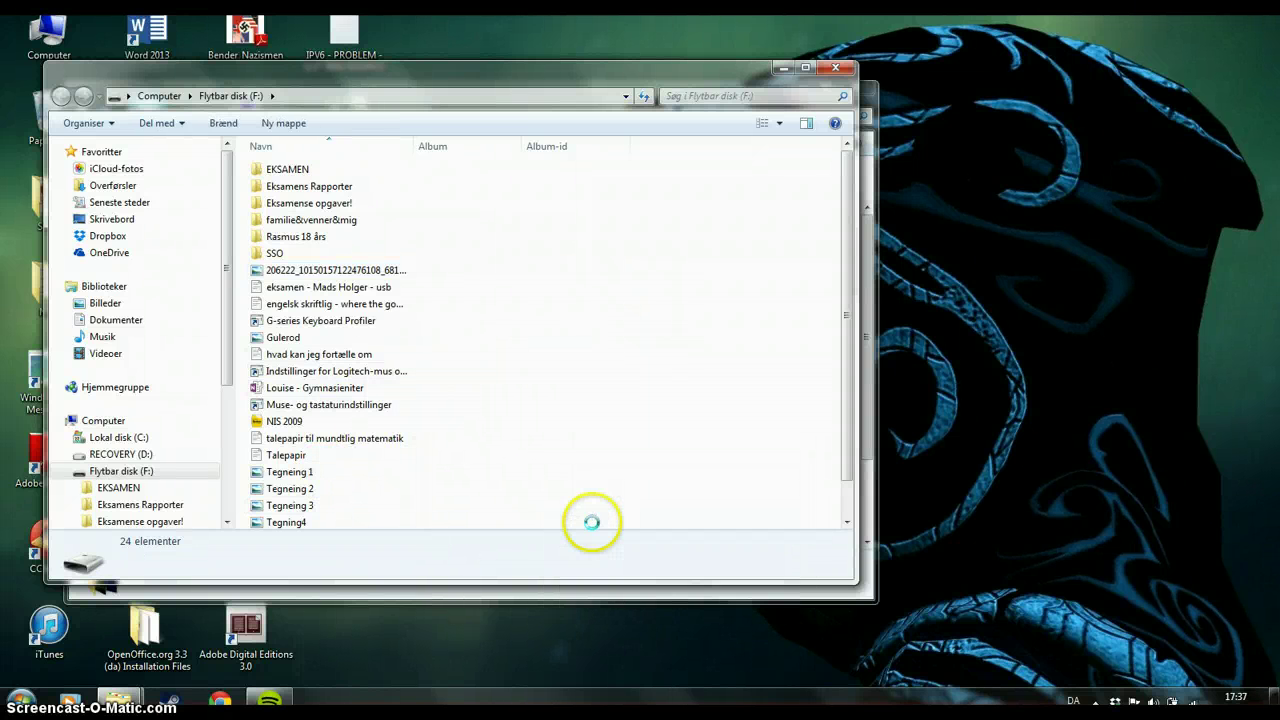